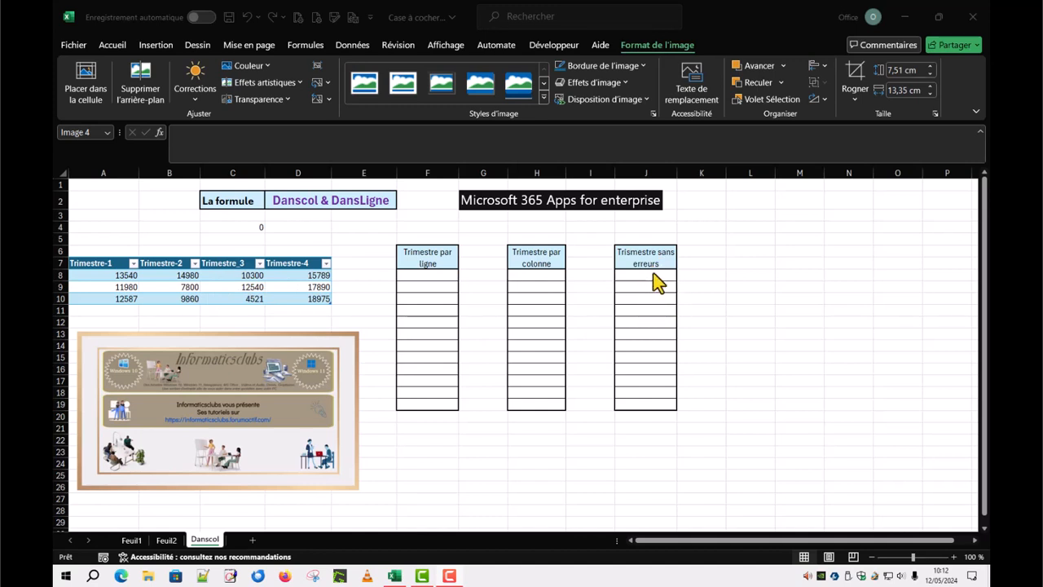
Enter a DANSCOL formula in F8 with the whole quarterly table, Tableau2 (A8:D10), as its array and the optional arguments empty
{"action": "left_click", "coordinate": [427, 277]}
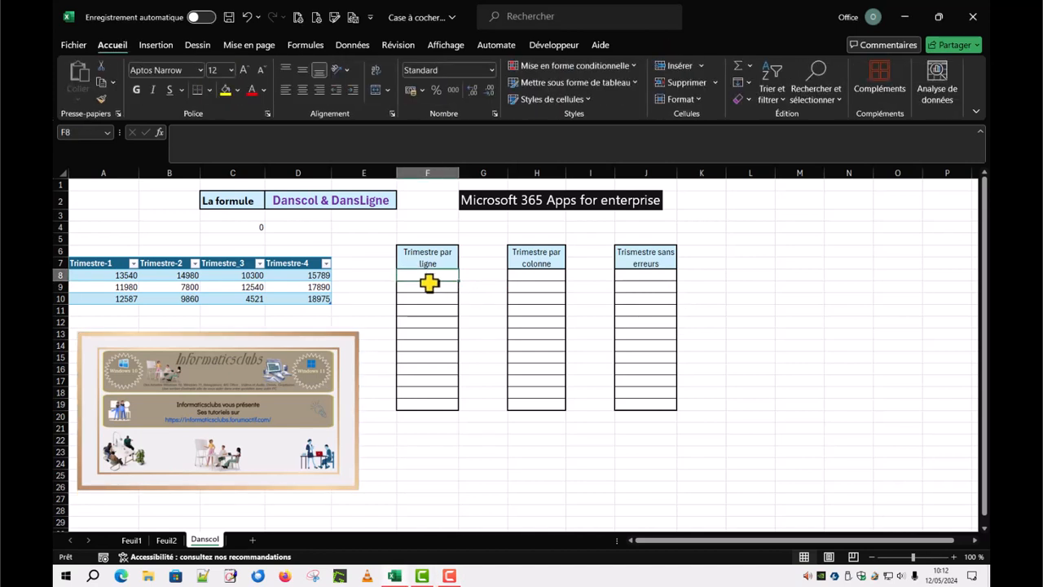
{"action": "left_click", "coordinate": [184, 138]}
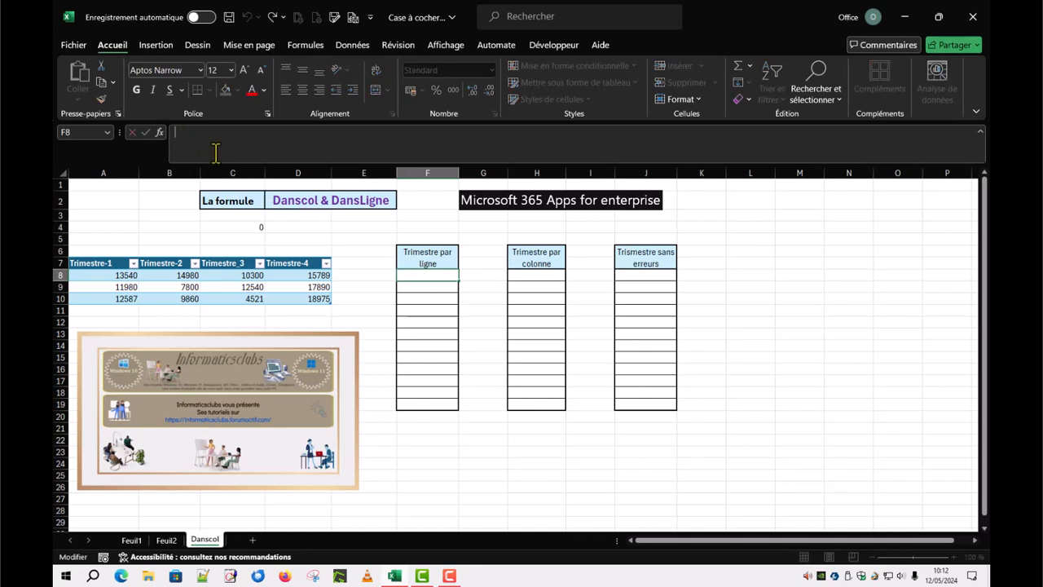
{"action": "type", "text": "="}
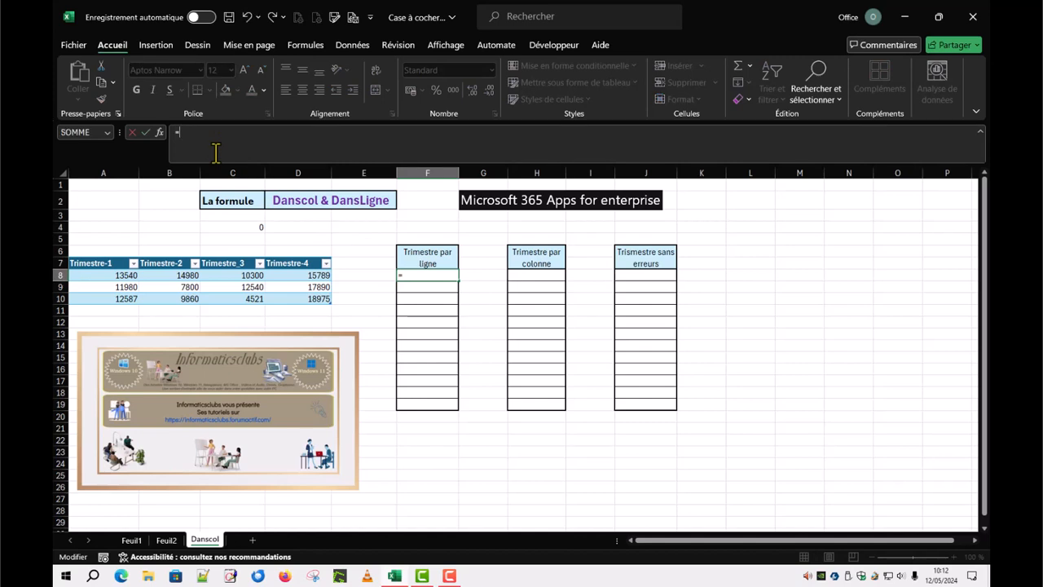
{"action": "type", "text": "dans"}
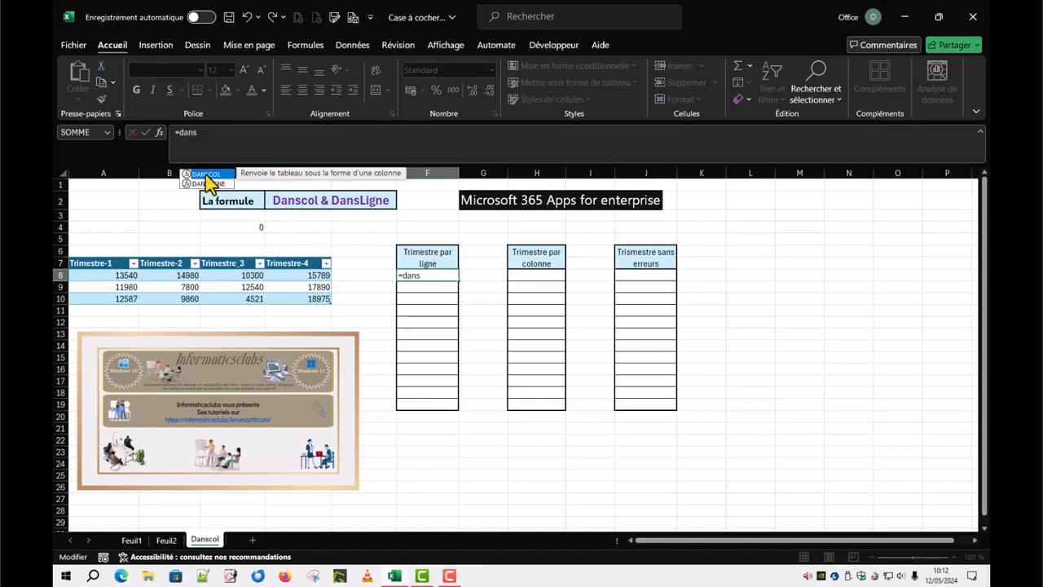
{"action": "double_click", "coordinate": [209, 176]}
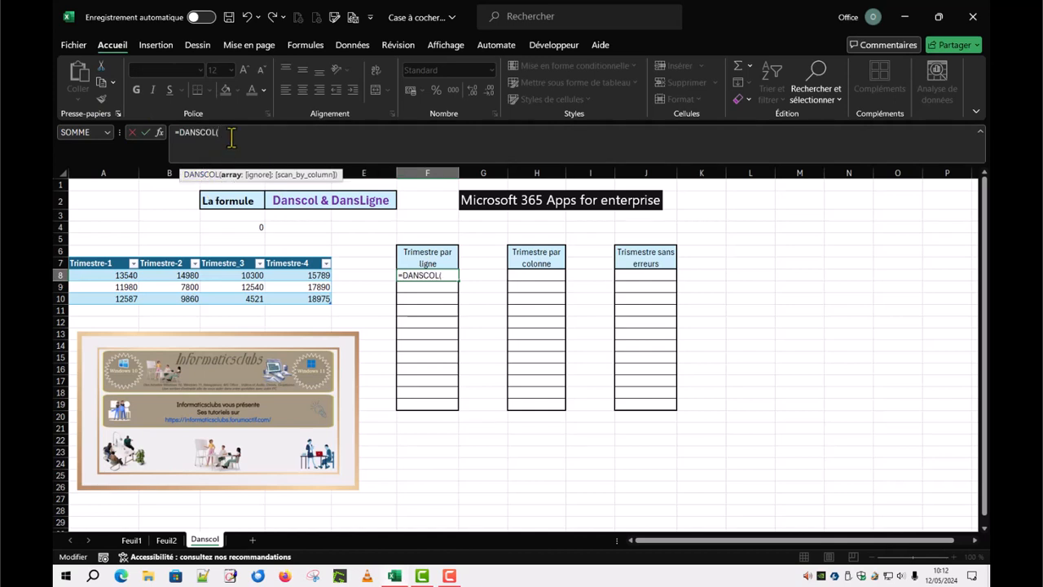
{"action": "left_click", "coordinate": [159, 134]}
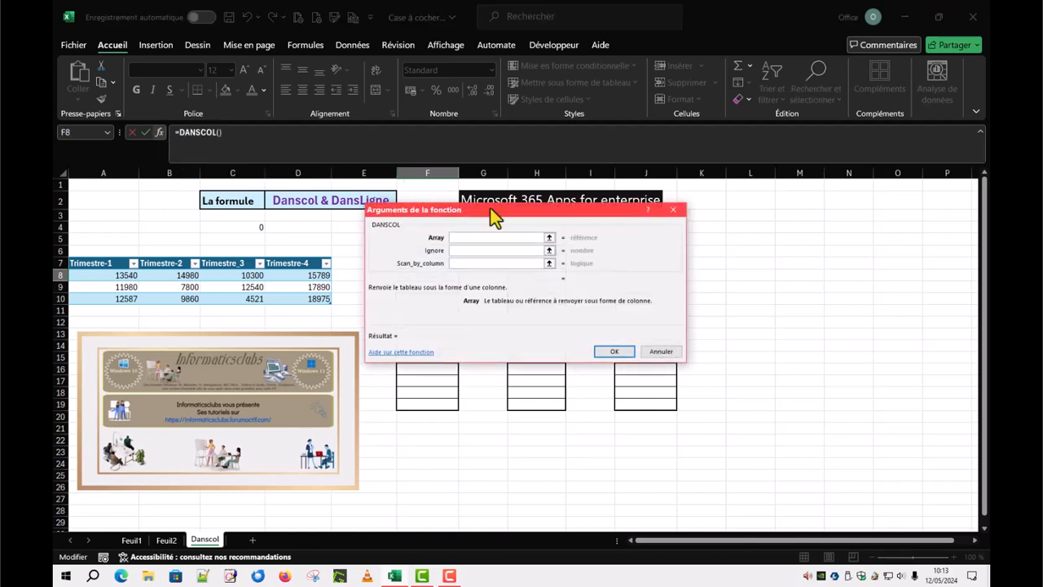
{"action": "left_click_drag", "start_coordinate": [525, 214], "coordinate": [619, 191]}
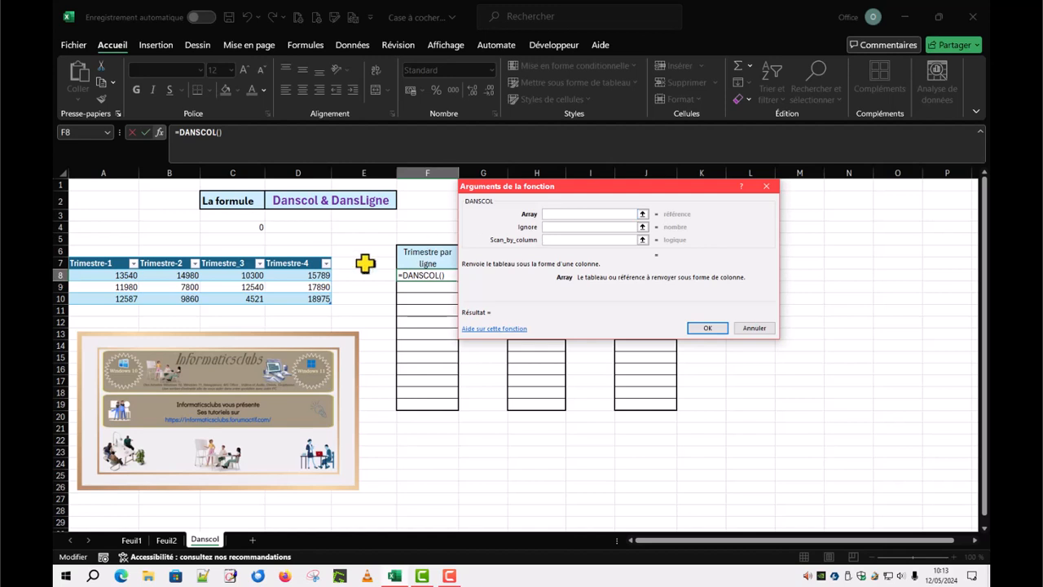
{"action": "left_click_drag", "start_coordinate": [109, 279], "coordinate": [289, 299]}
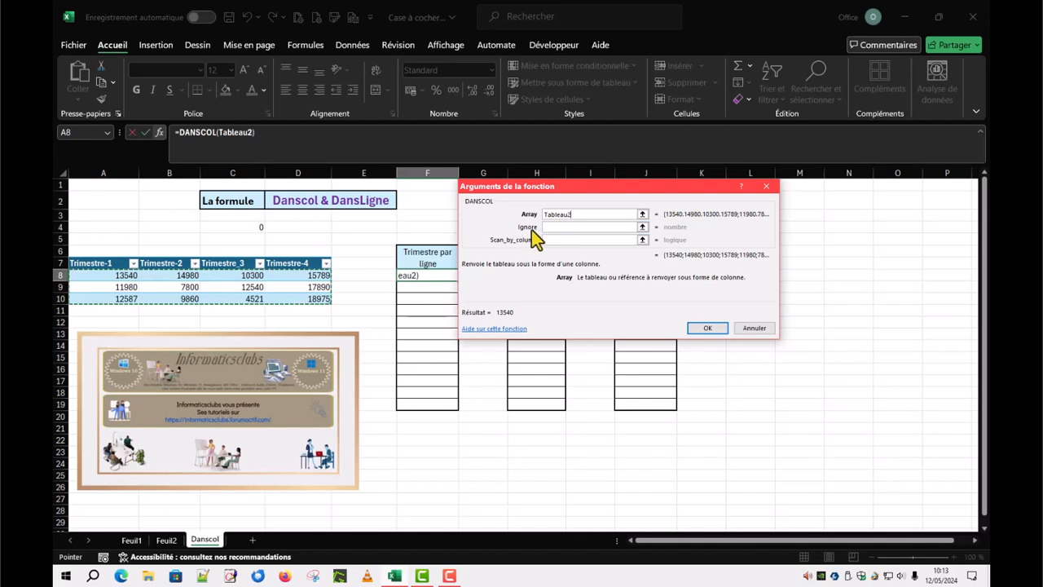
{"action": "left_click", "coordinate": [706, 328]}
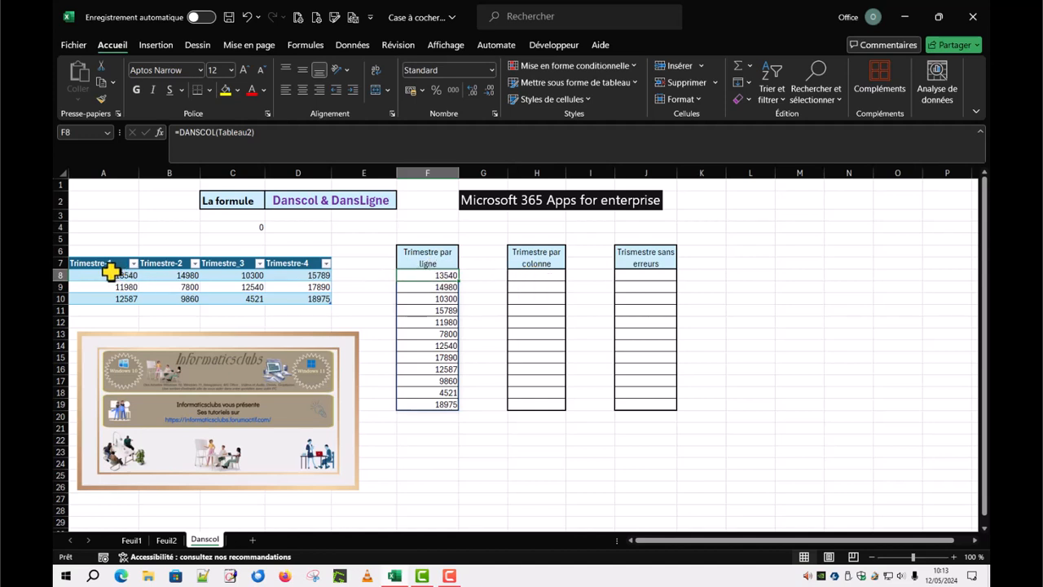
{"action": "left_click", "coordinate": [546, 276]}
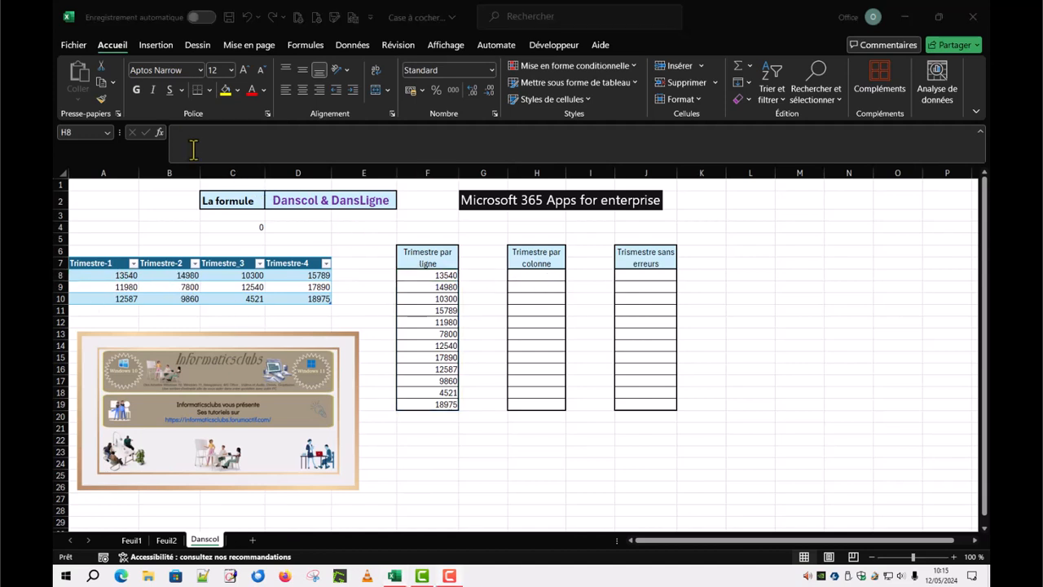
{"action": "left_click", "coordinate": [530, 275]}
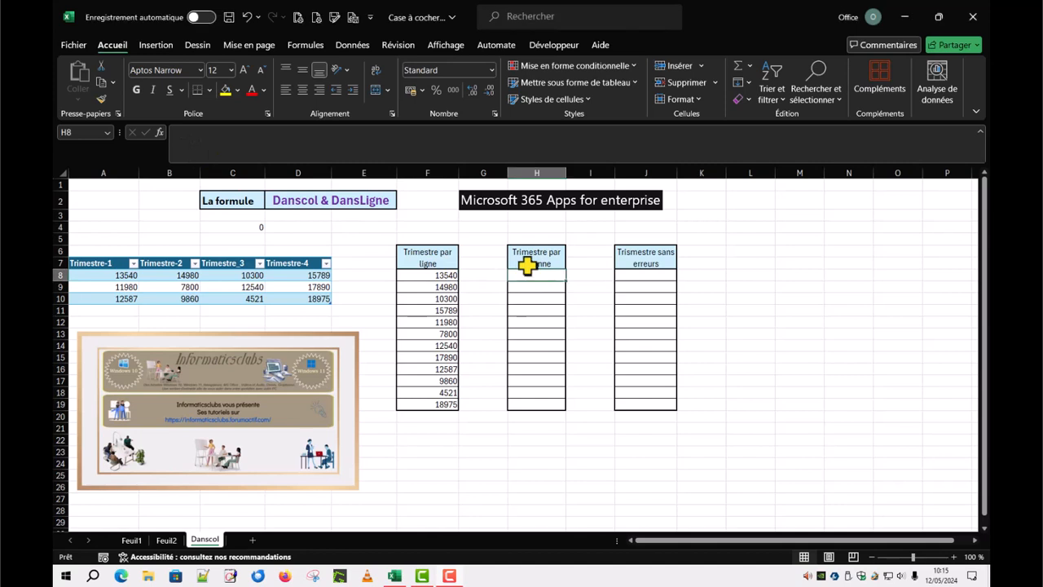
{"action": "left_click", "coordinate": [181, 137]}
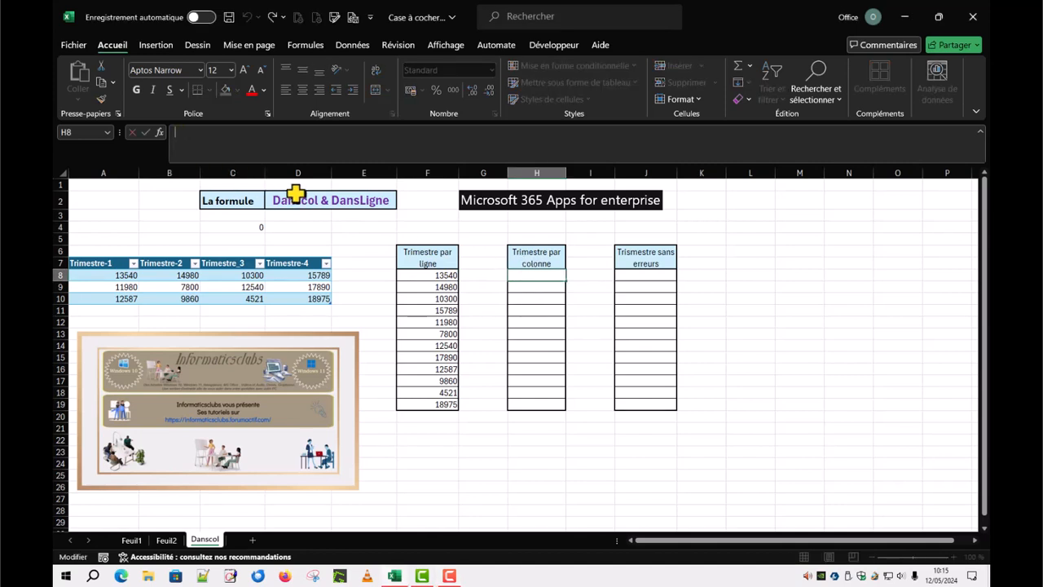
{"action": "type", "text": "=dans"}
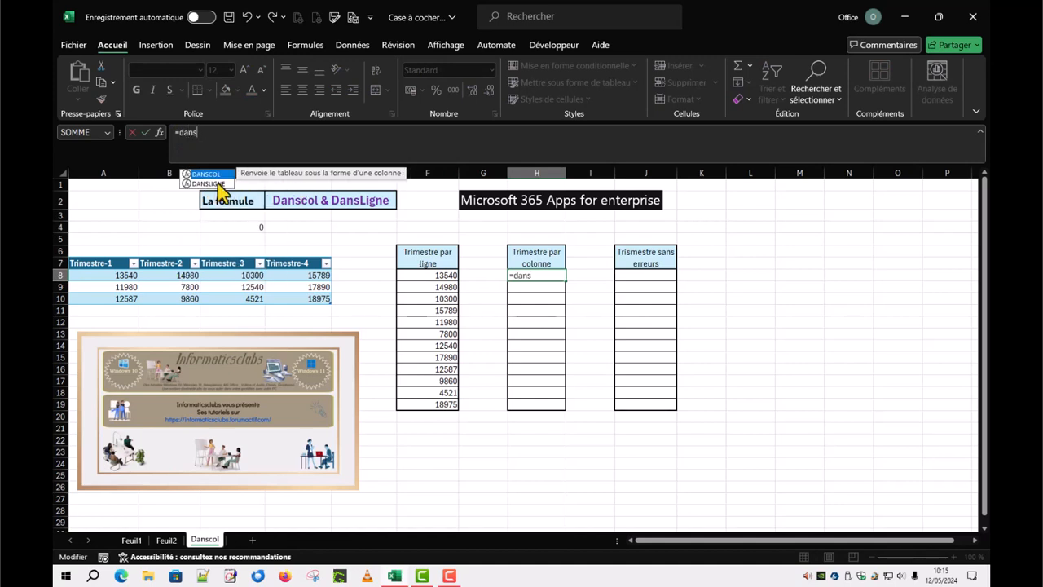
{"action": "key", "text": "Tab"}
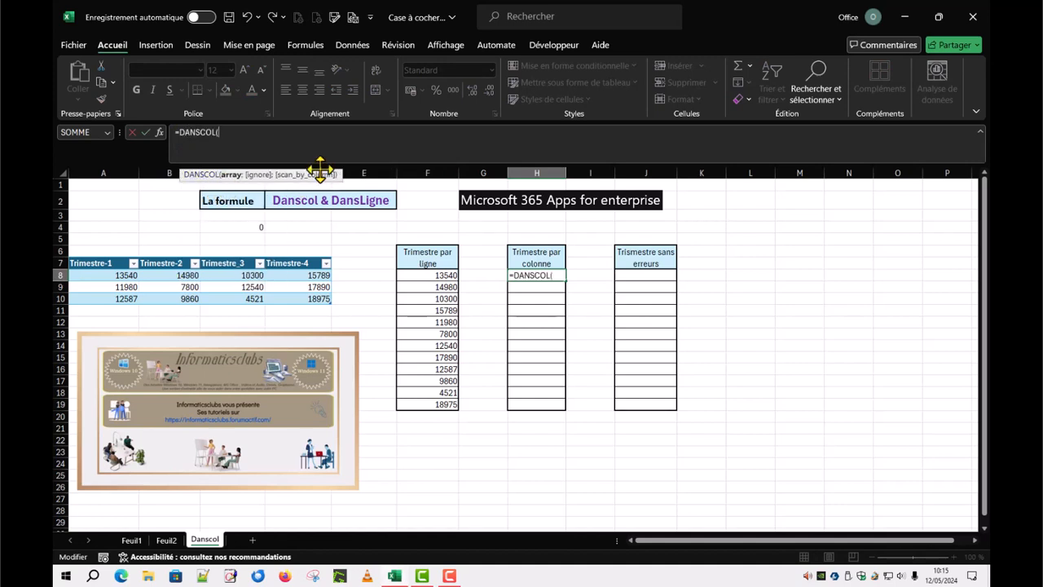
{"action": "left_click", "coordinate": [161, 132]}
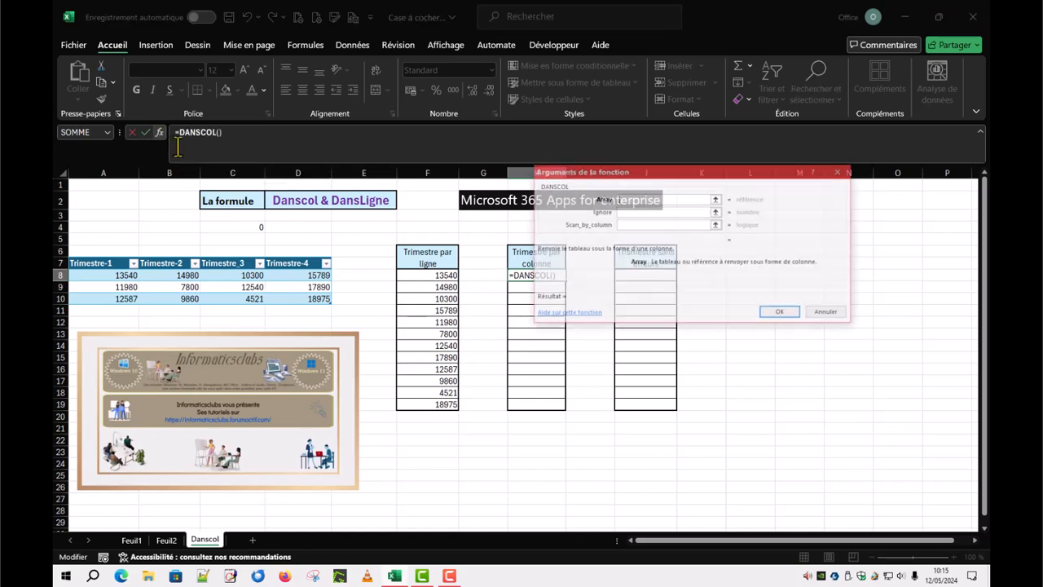
{"action": "left_click_drag", "start_coordinate": [687, 171], "coordinate": [728, 251]}
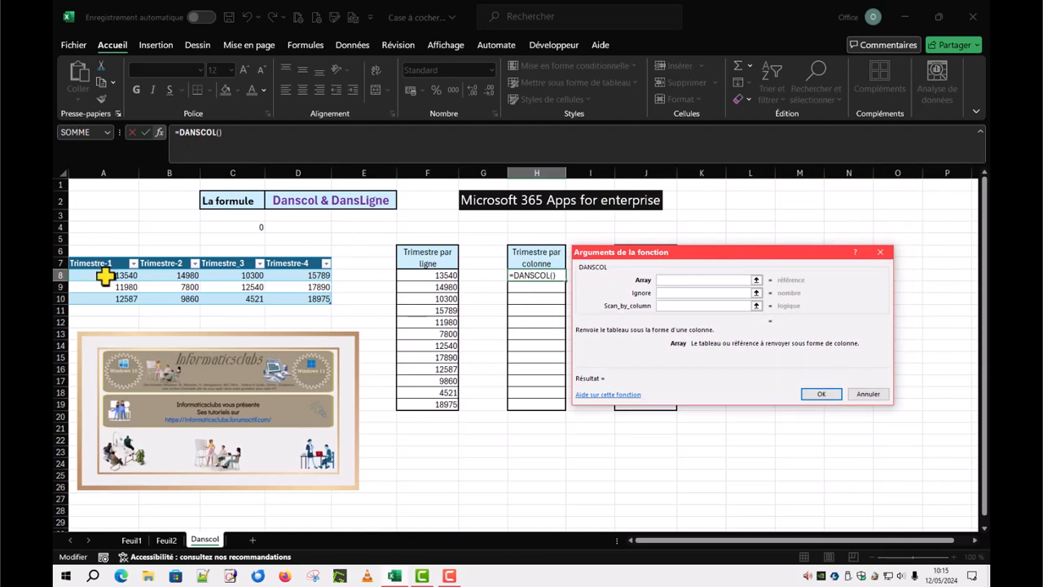
{"action": "left_click_drag", "start_coordinate": [101, 274], "coordinate": [285, 297]}
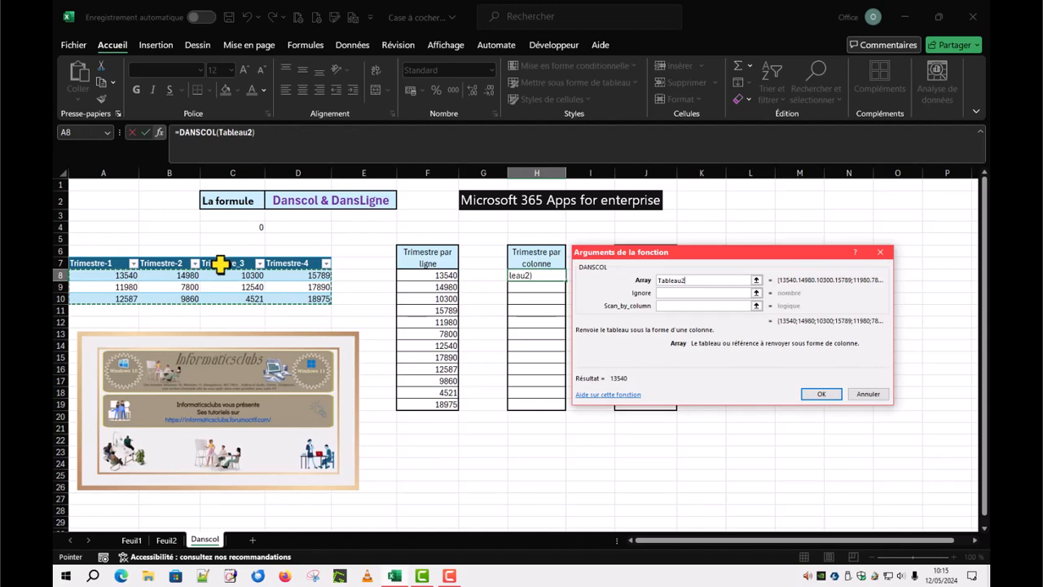
{"action": "key", "text": "Escape"}
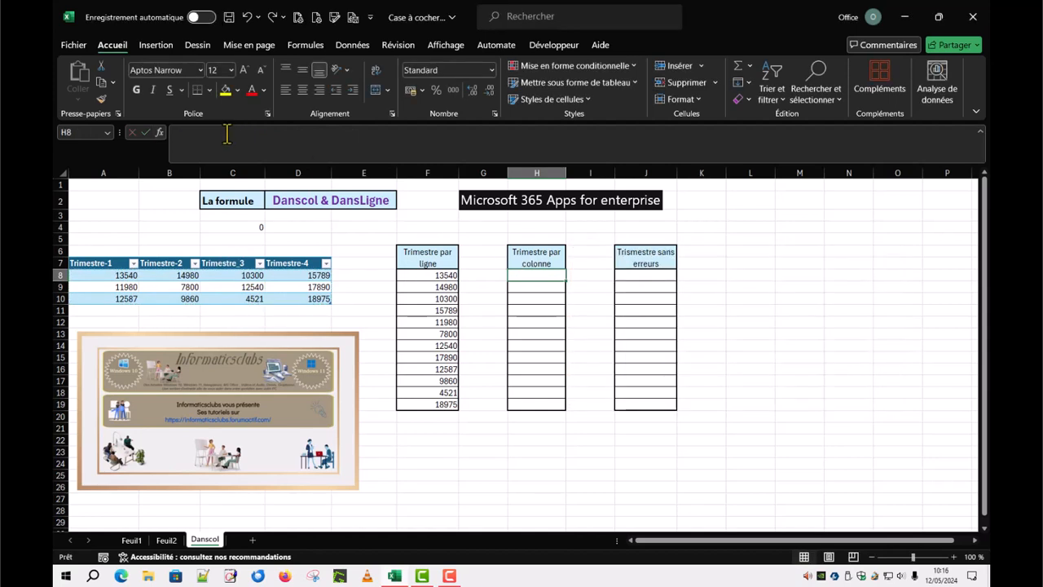
Enter a DANSCOL formula in H8 with Tableau2 as the array, Ignore left empty and Scan_by_column set to 2
{"action": "left_click", "coordinate": [183, 137]}
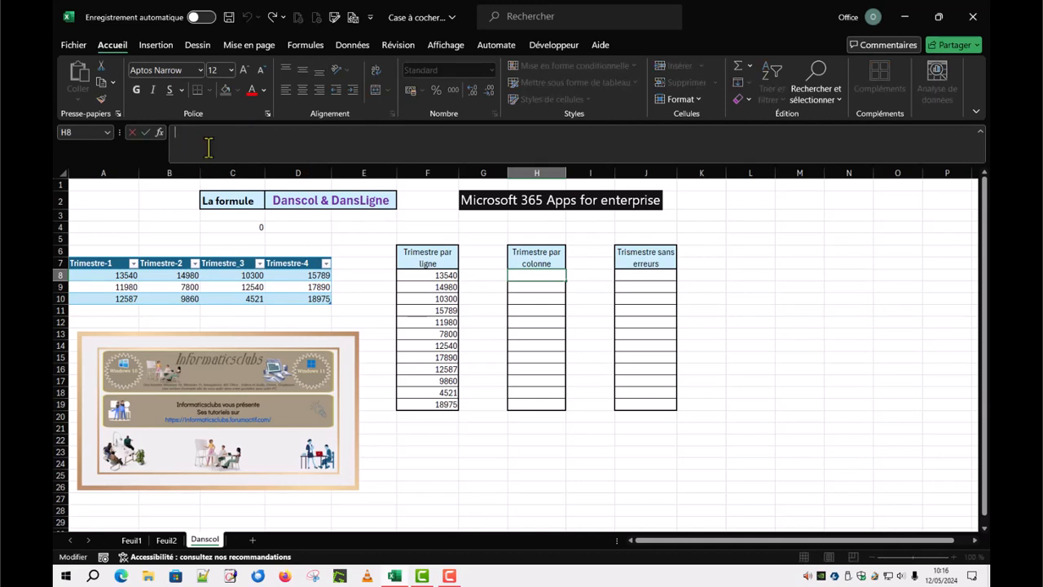
{"action": "type", "text": "="}
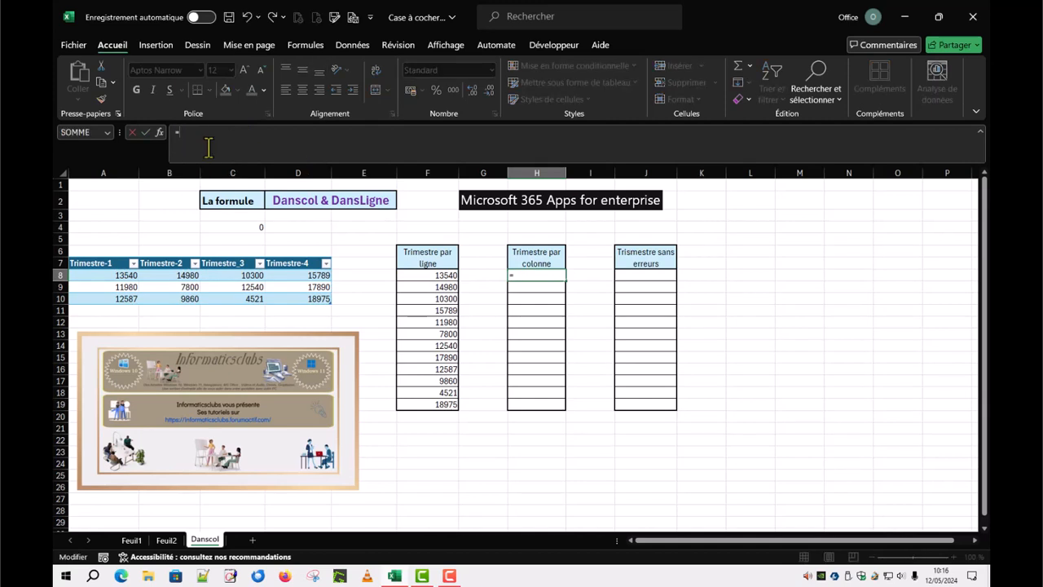
{"action": "type", "text": "d"}
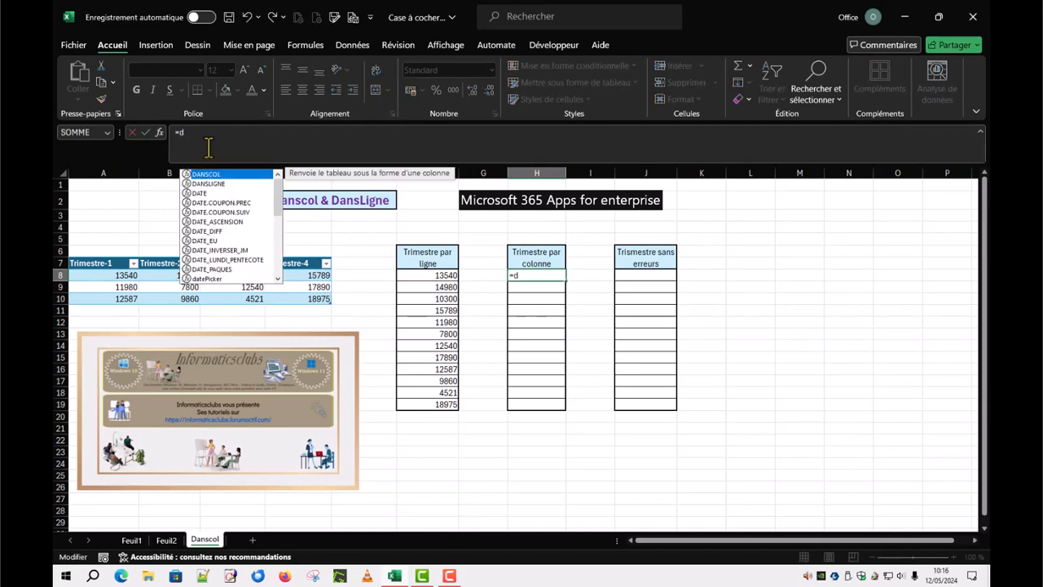
{"action": "type", "text": "ans"}
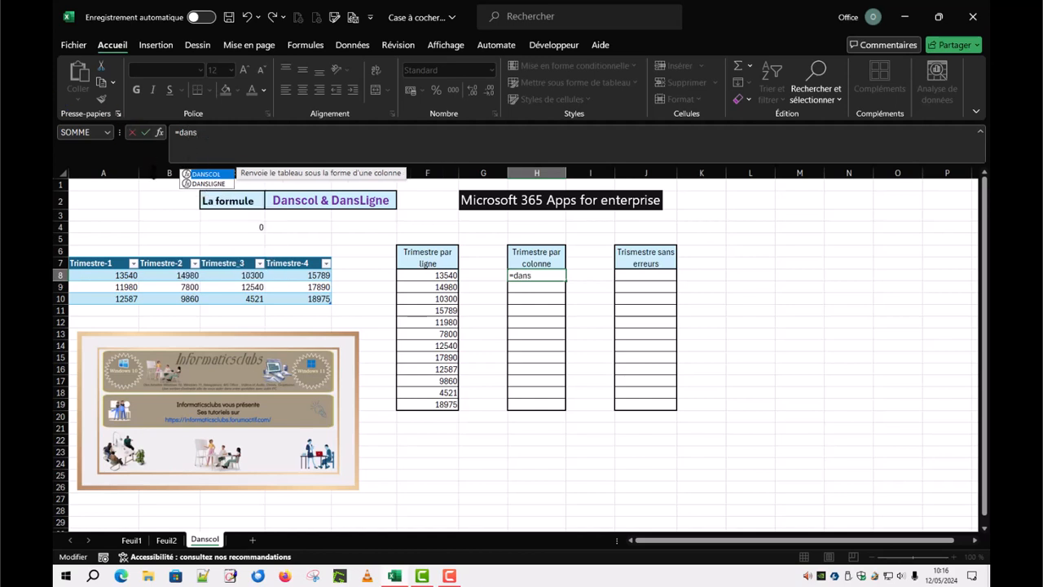
{"action": "double_click", "coordinate": [215, 173]}
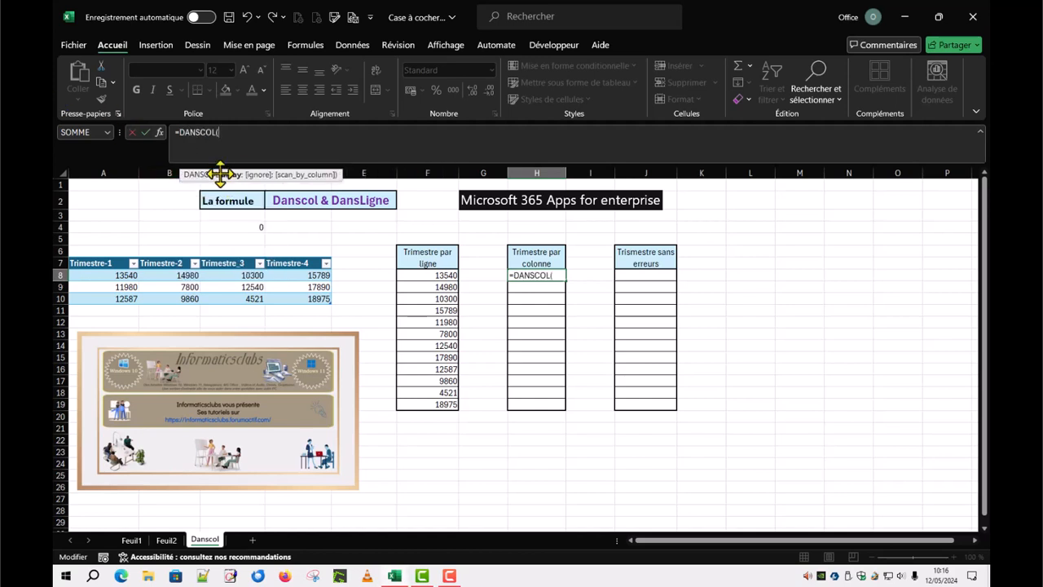
{"action": "left_click", "coordinate": [160, 134]}
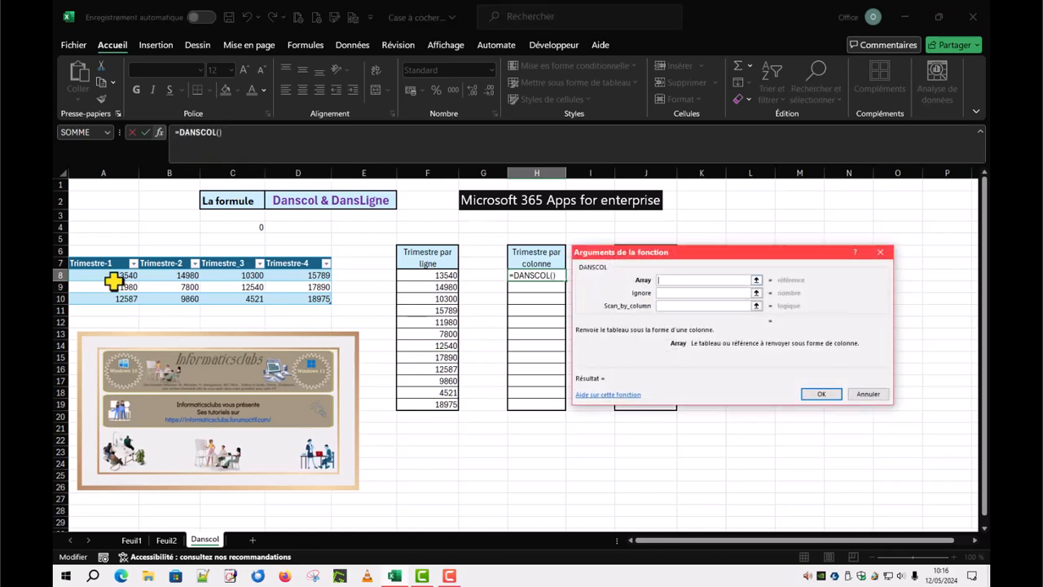
{"action": "left_click_drag", "start_coordinate": [105, 274], "coordinate": [298, 298]}
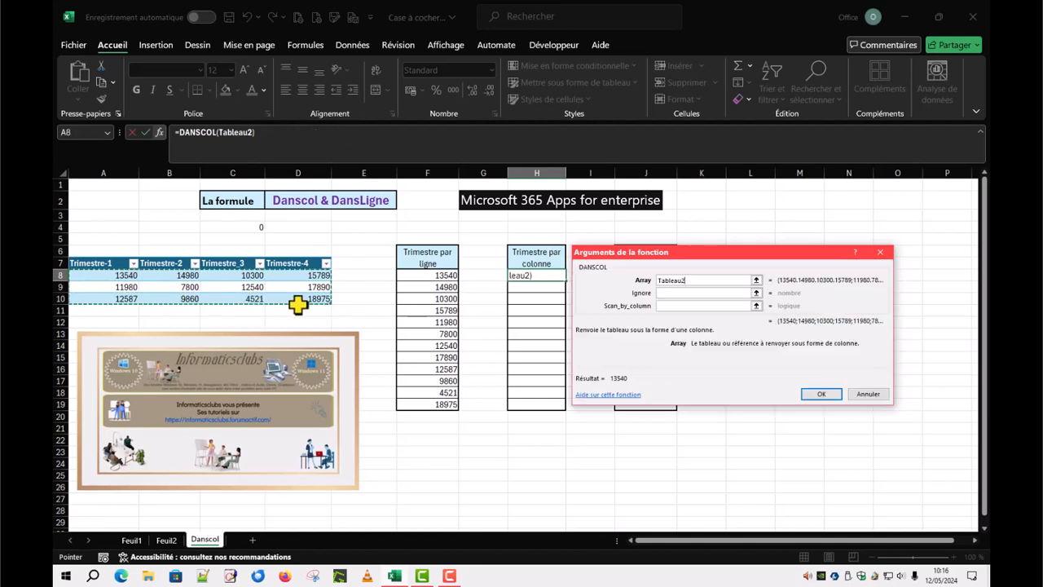
{"action": "left_click", "coordinate": [664, 305]}
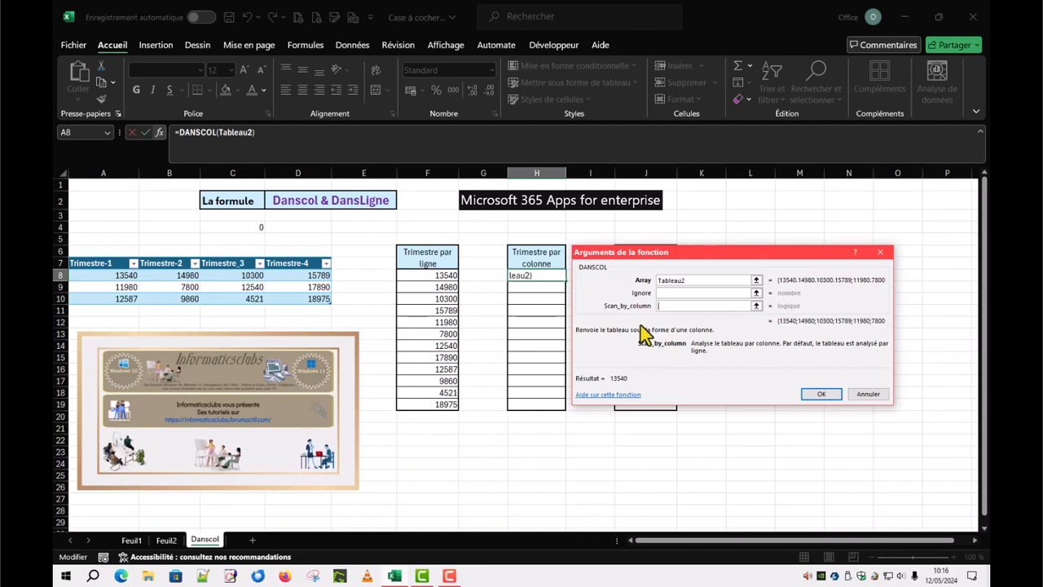
{"action": "type", "text": "2"}
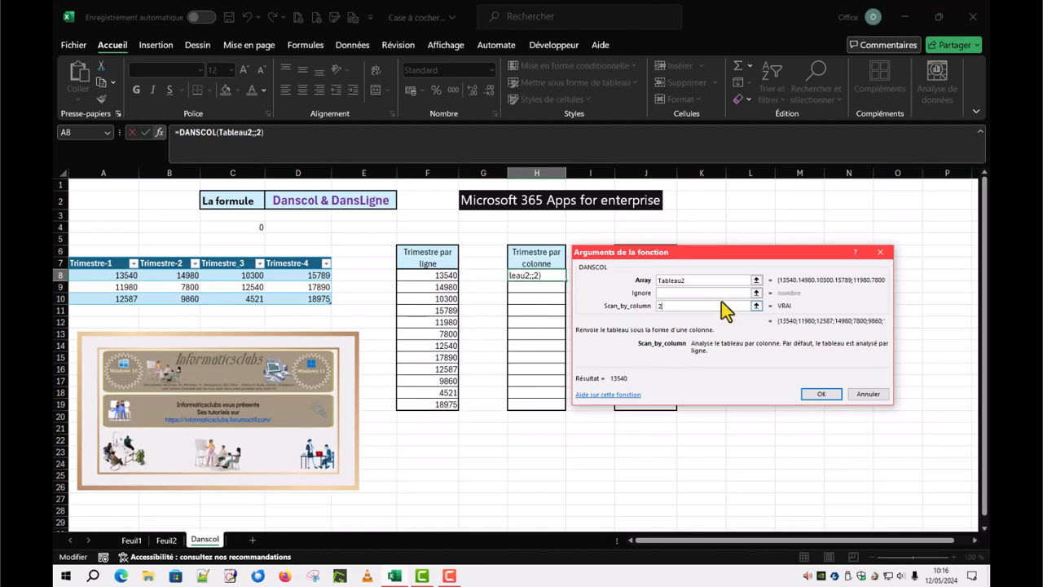
{"action": "left_click", "coordinate": [821, 393]}
Clear the value in cell A10, the last row of the Trimestre-1 column
{"action": "left_click", "coordinate": [648, 276]}
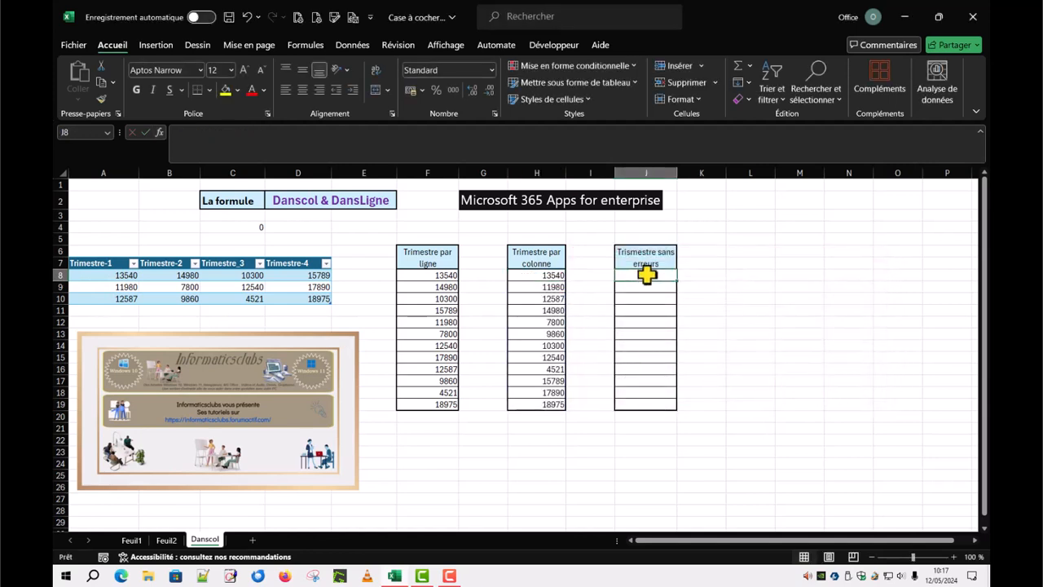
{"action": "left_click", "coordinate": [129, 300]}
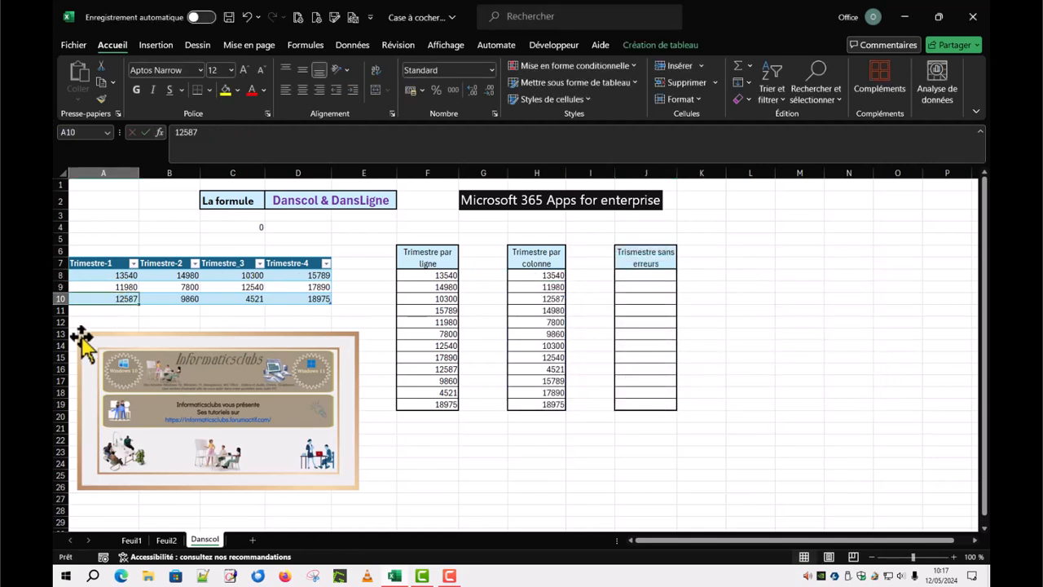
{"action": "key", "text": "Delete"}
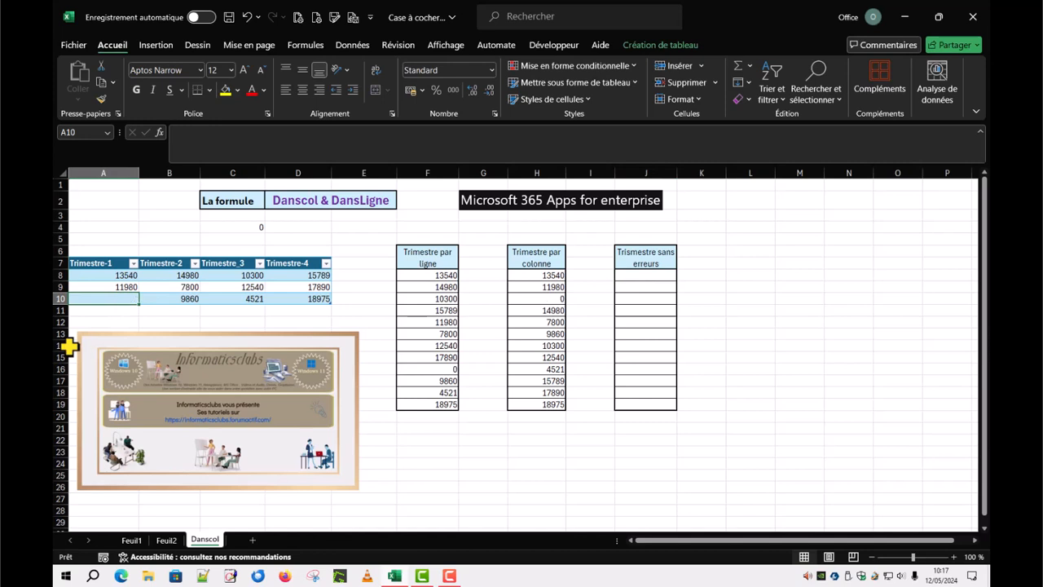
Replace the Trimestre_3 value in C9 with a formula dividing 9 by cell C4
{"action": "left_click", "coordinate": [246, 290]}
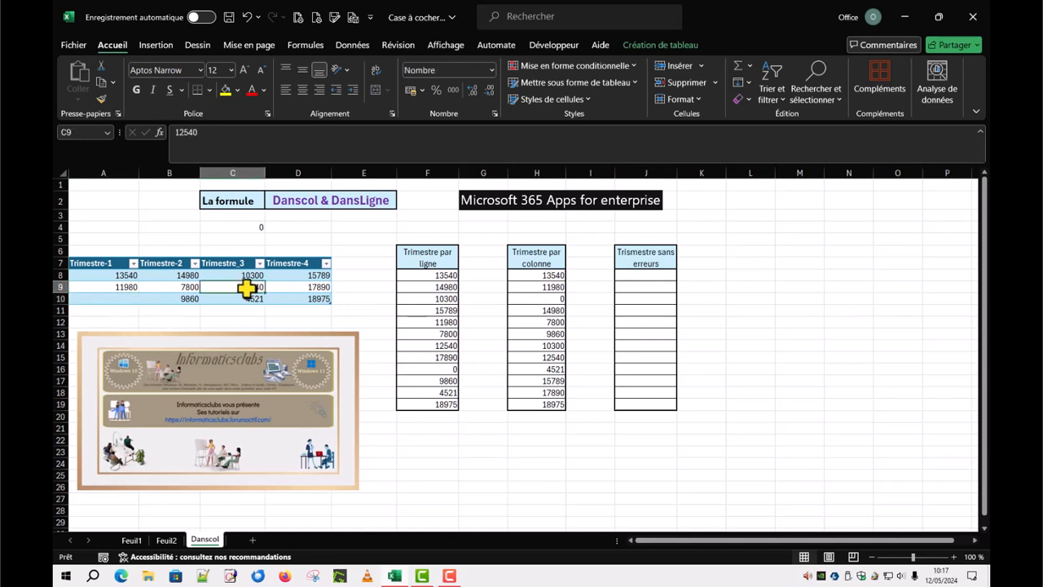
{"action": "type", "text": "="}
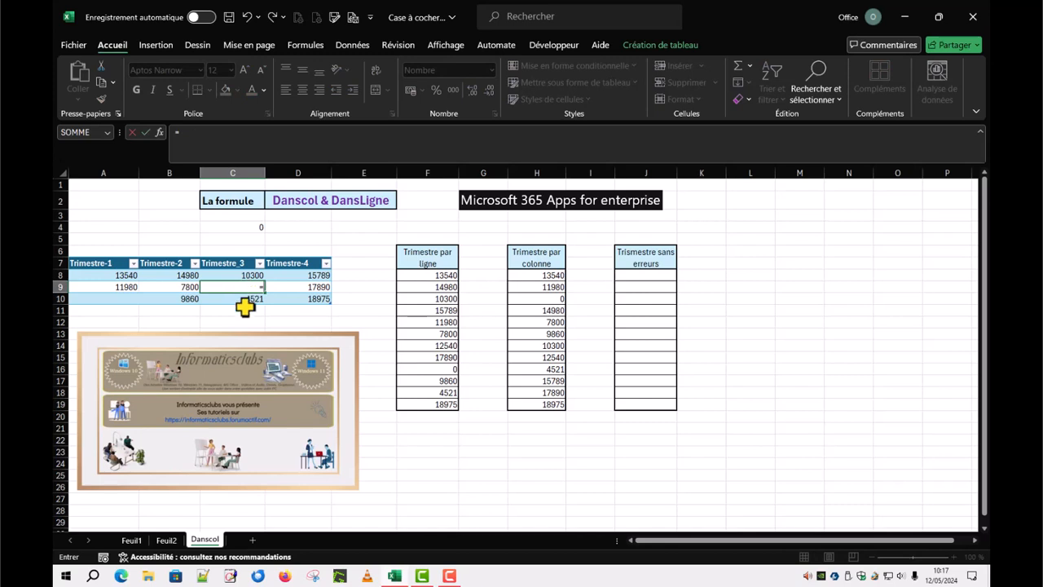
{"action": "type", "text": "9/"}
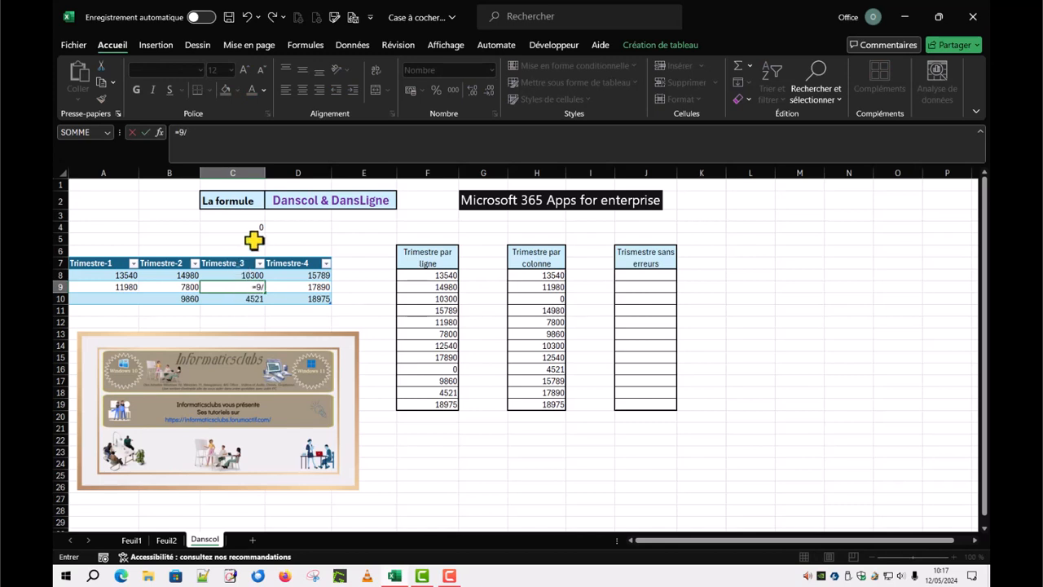
{"action": "left_click", "coordinate": [252, 228]}
{"action": "key", "text": "Return"}
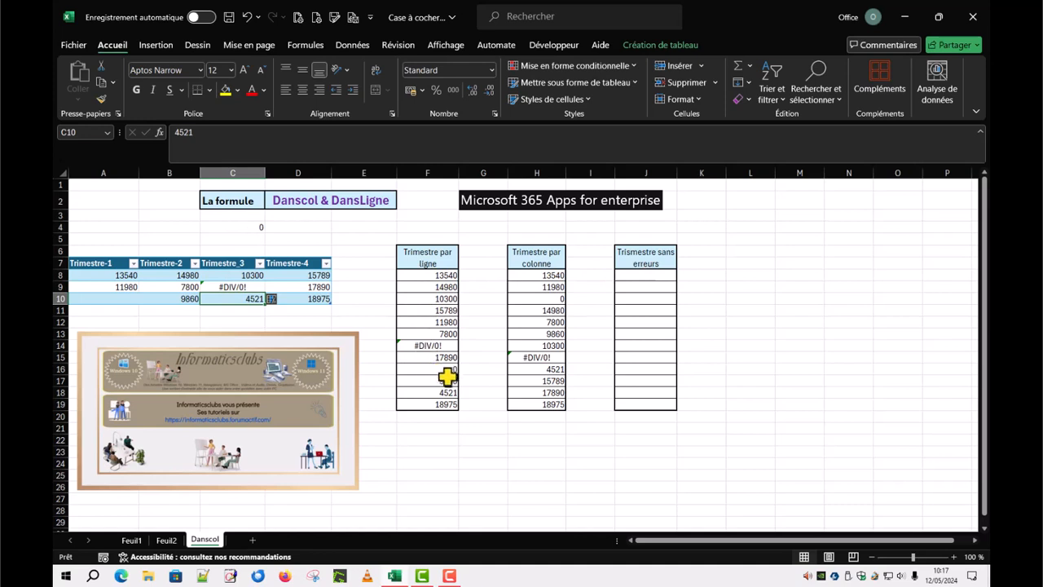
Enter a DANSCOL formula in J8 with Tableau2 as the array, Ignore set to 1 and Scan_by_column left empty
{"action": "left_click", "coordinate": [639, 278]}
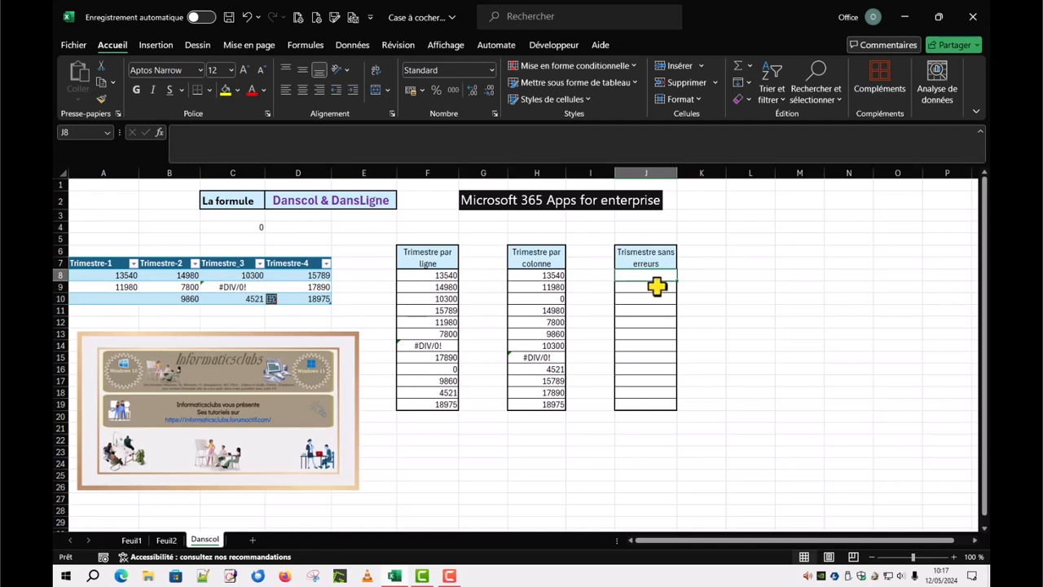
{"action": "left_click", "coordinate": [174, 137]}
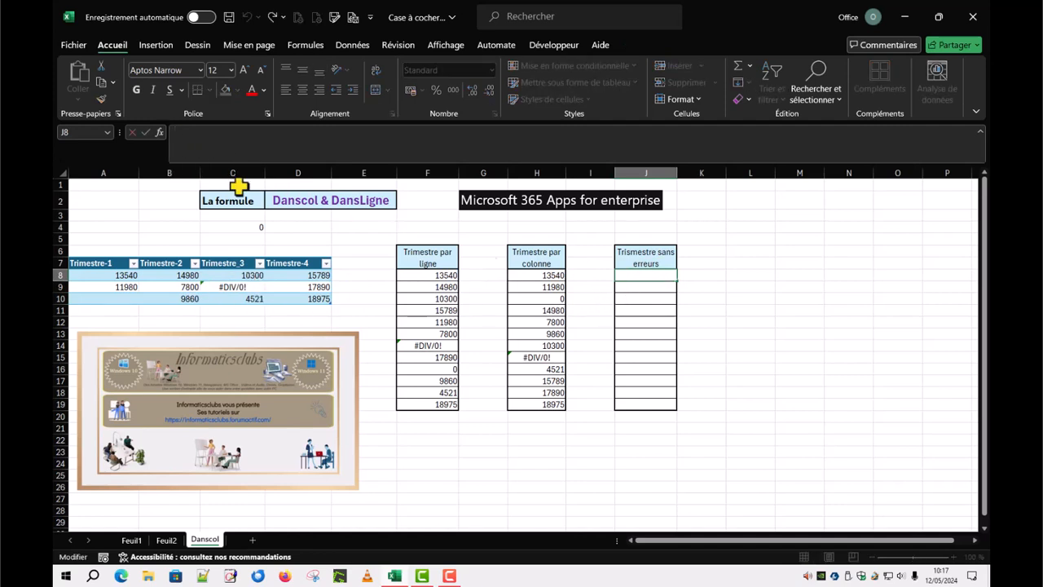
{"action": "type", "text": "=dans"}
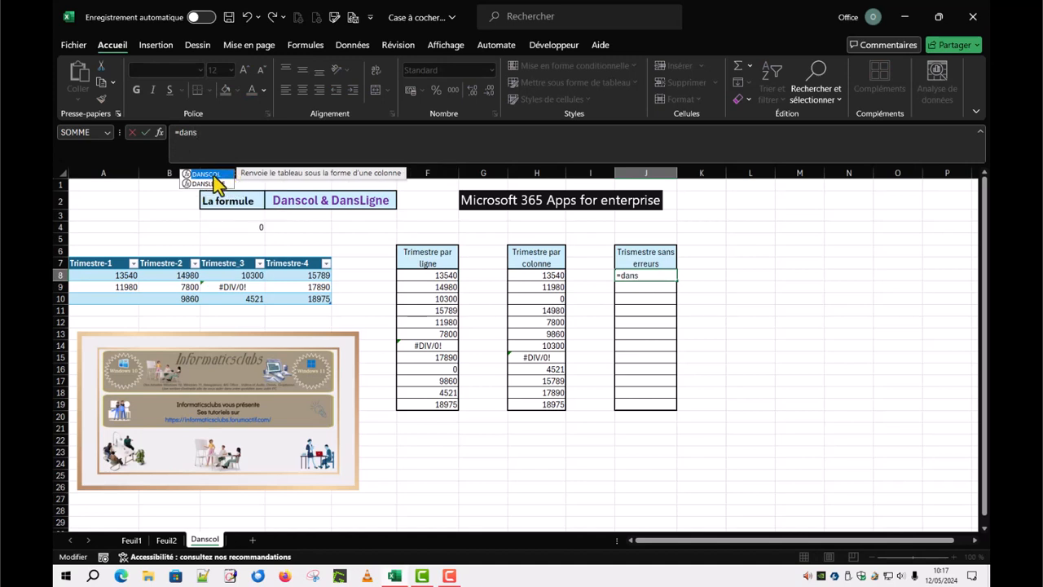
{"action": "double_click", "coordinate": [213, 176]}
{"action": "left_click", "coordinate": [160, 133]}
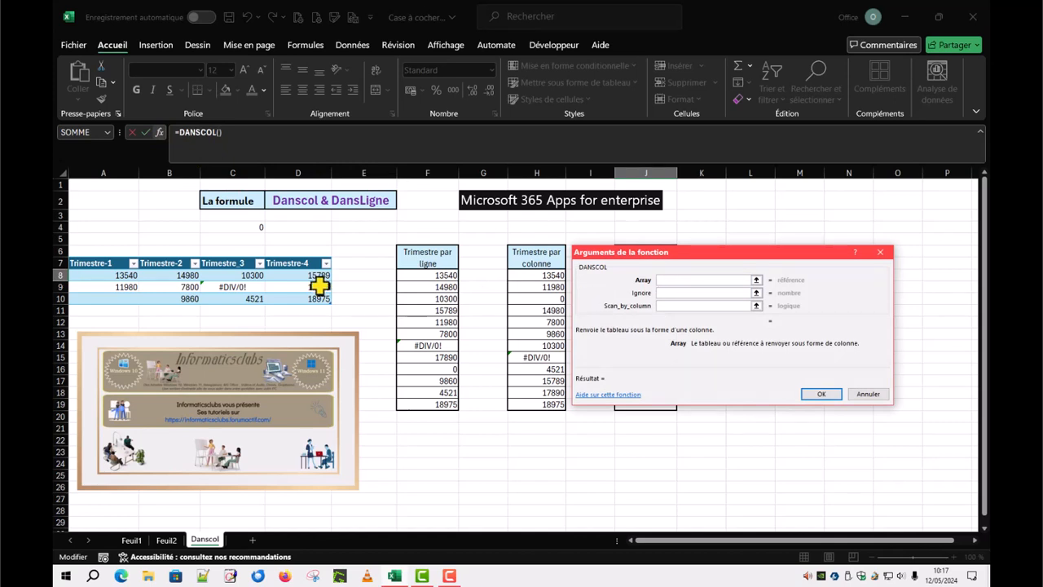
{"action": "left_click_drag", "start_coordinate": [124, 277], "coordinate": [326, 297]}
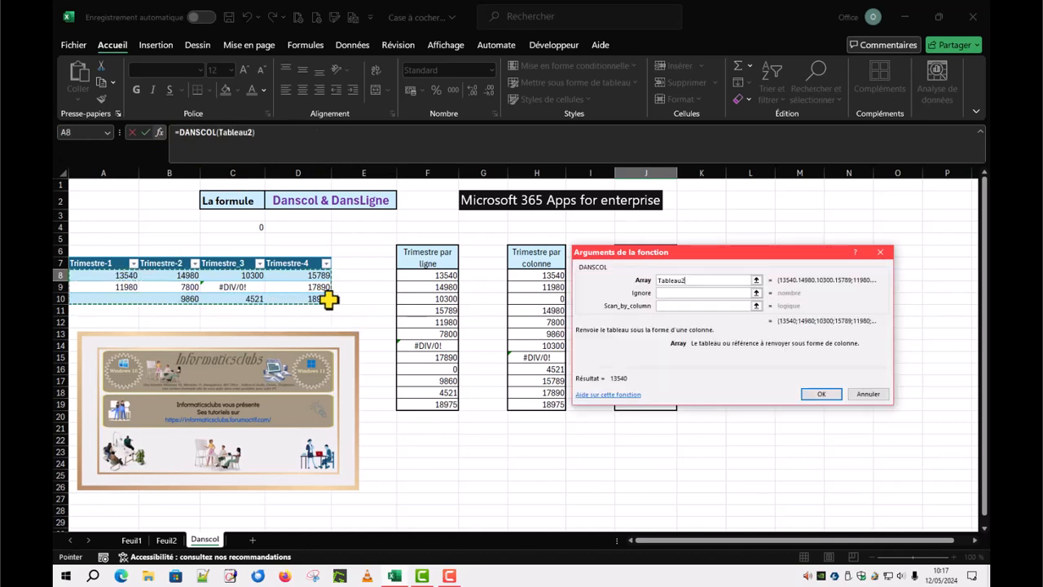
{"action": "left_click", "coordinate": [662, 295]}
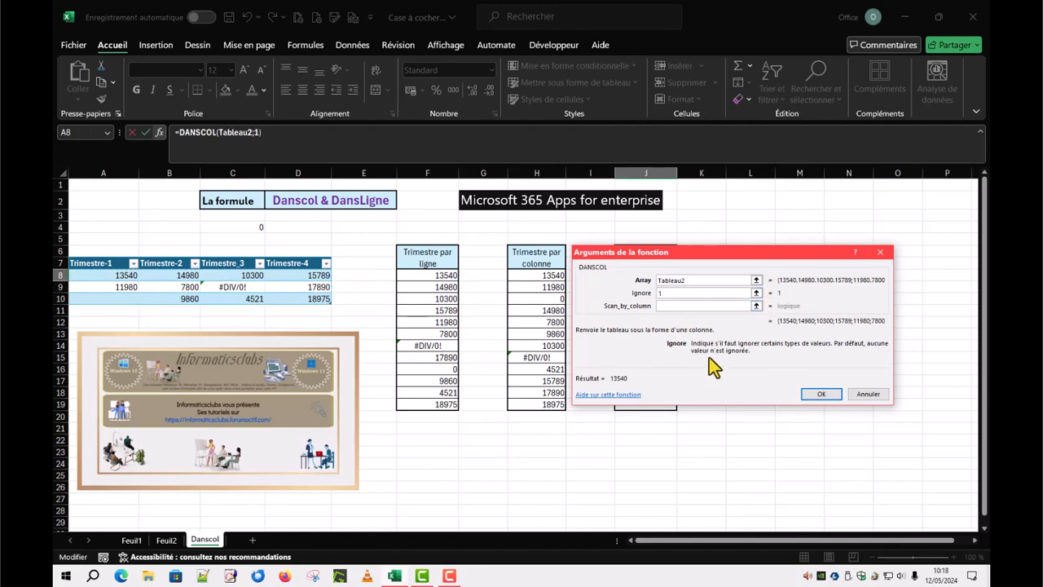
{"action": "left_click", "coordinate": [822, 394]}
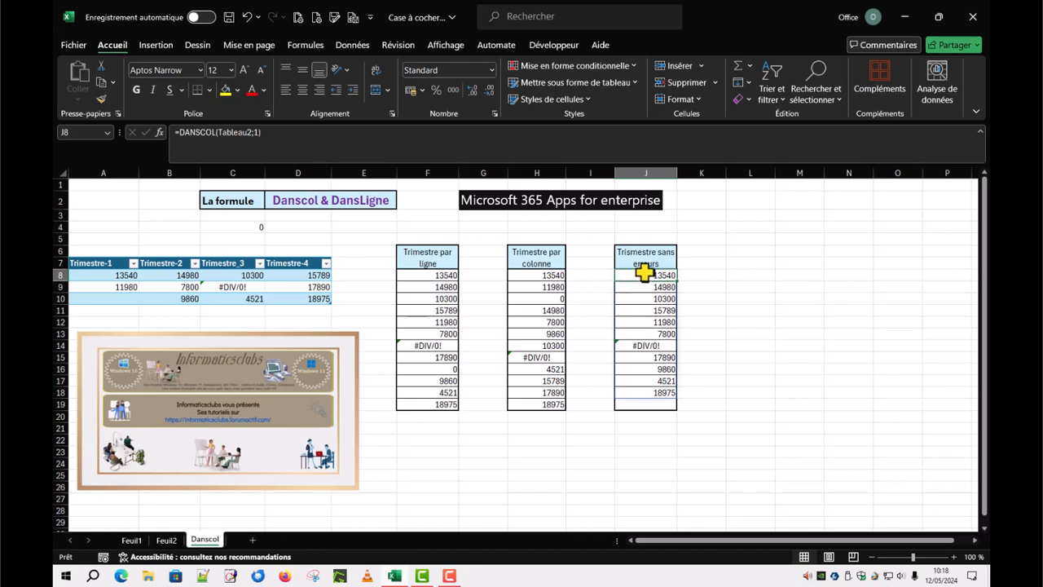
Set the Ignore argument of the DANSCOL formula in J8 to 2
{"action": "left_click", "coordinate": [159, 133]}
{"action": "left_click", "coordinate": [669, 295]}
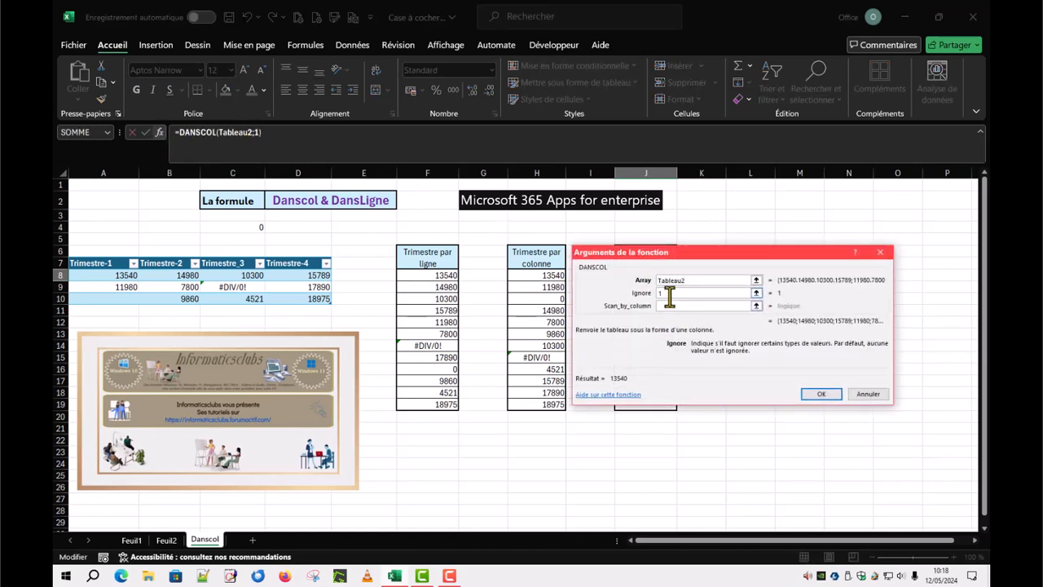
{"action": "type", "text": "2"}
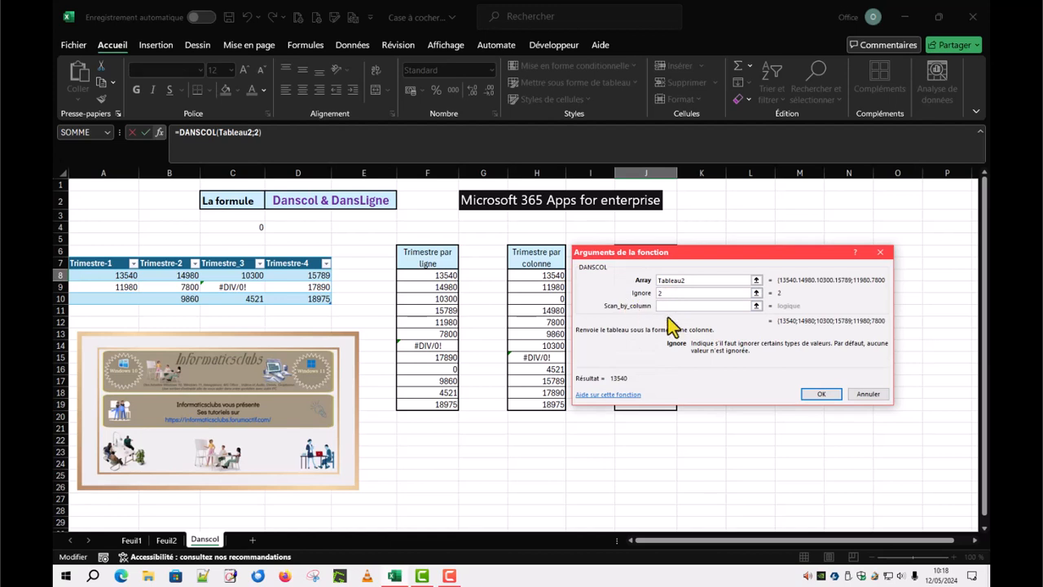
{"action": "left_click", "coordinate": [821, 394]}
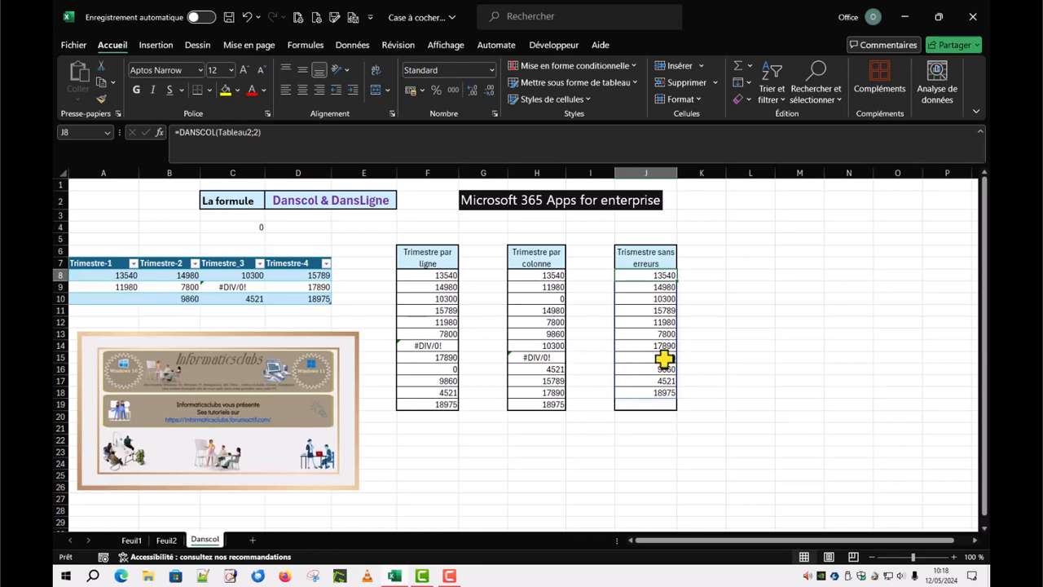
Change the DANSCOL formula in J8 so that its Ignore argument is 3, skipping both blanks and errors
{"action": "left_click", "coordinate": [160, 134]}
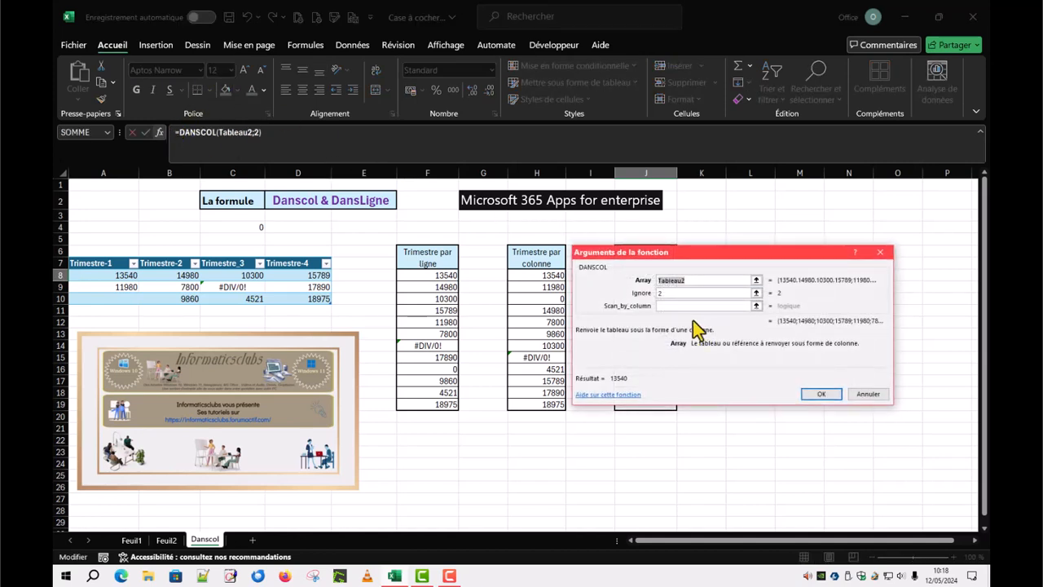
{"action": "left_click", "coordinate": [668, 294]}
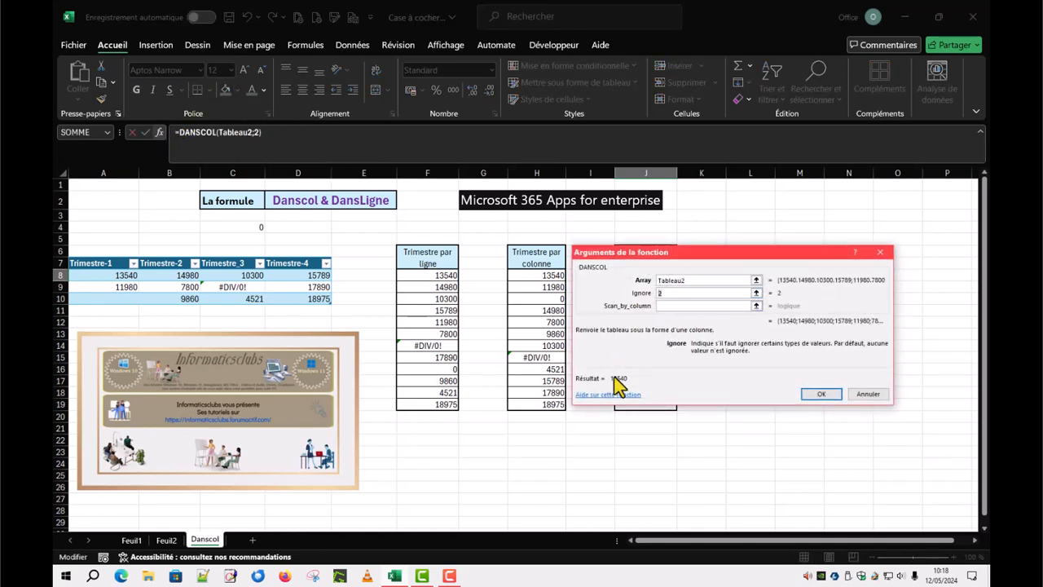
{"action": "left_click", "coordinate": [823, 393]}
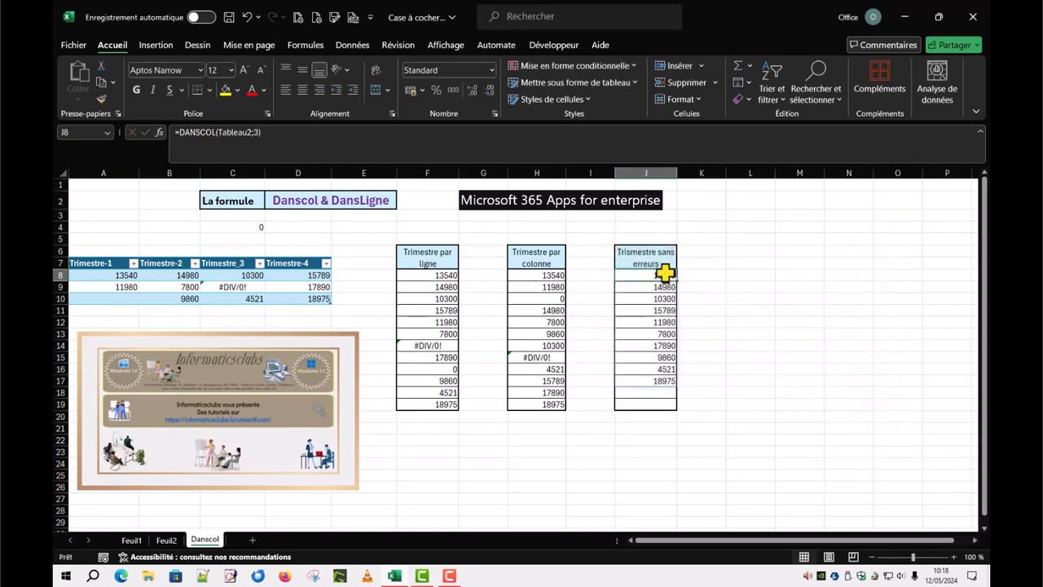